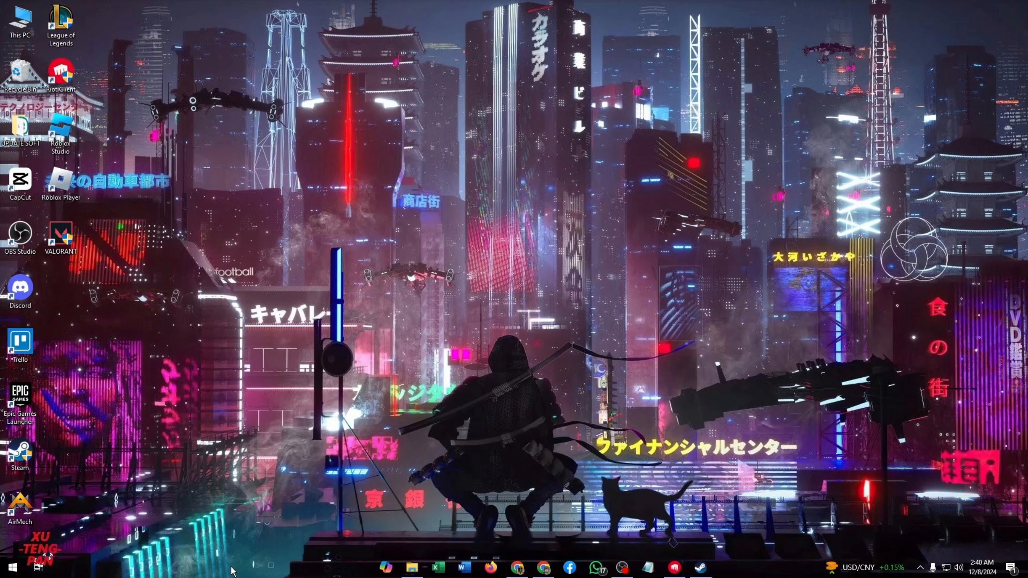
Step: Search Windows for "task" and open Task Manager
right_click(232, 571)
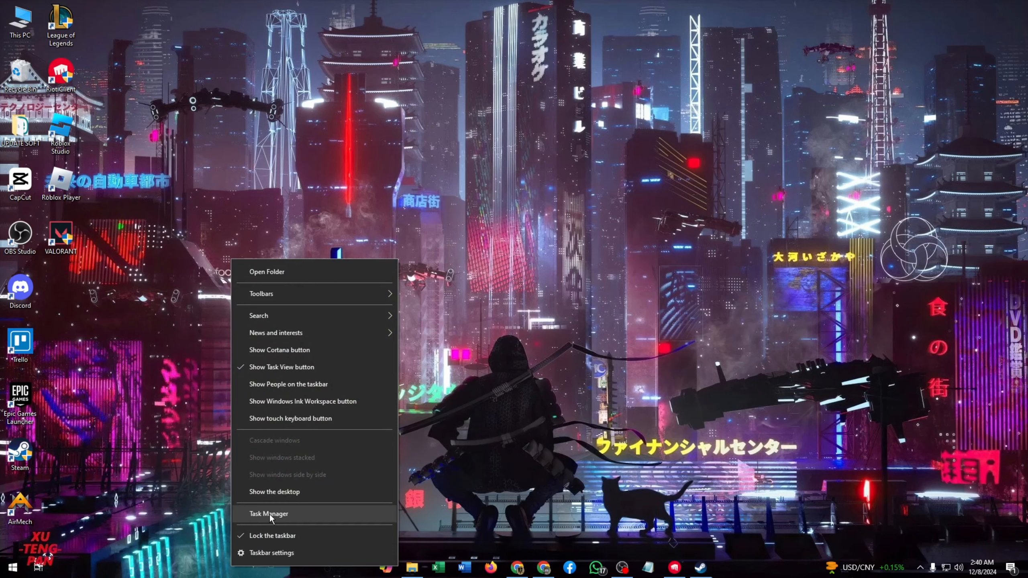
left_click(8, 570)
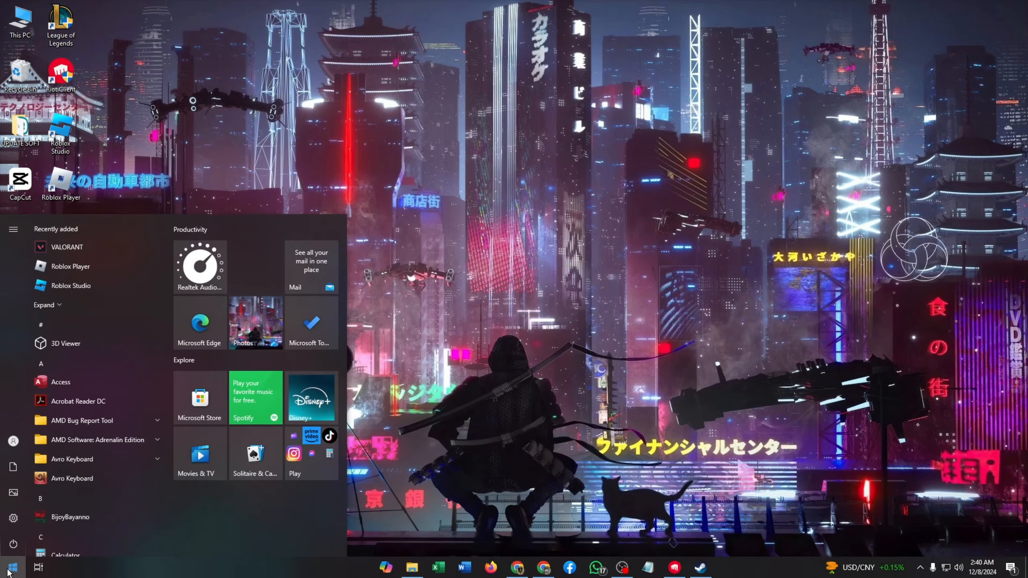
type("task")
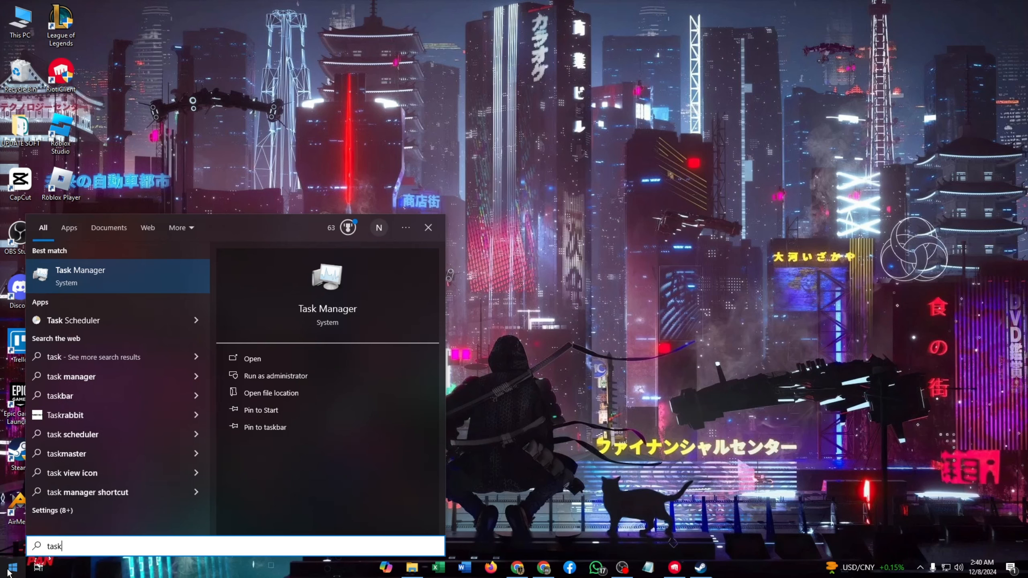
left_click(77, 288)
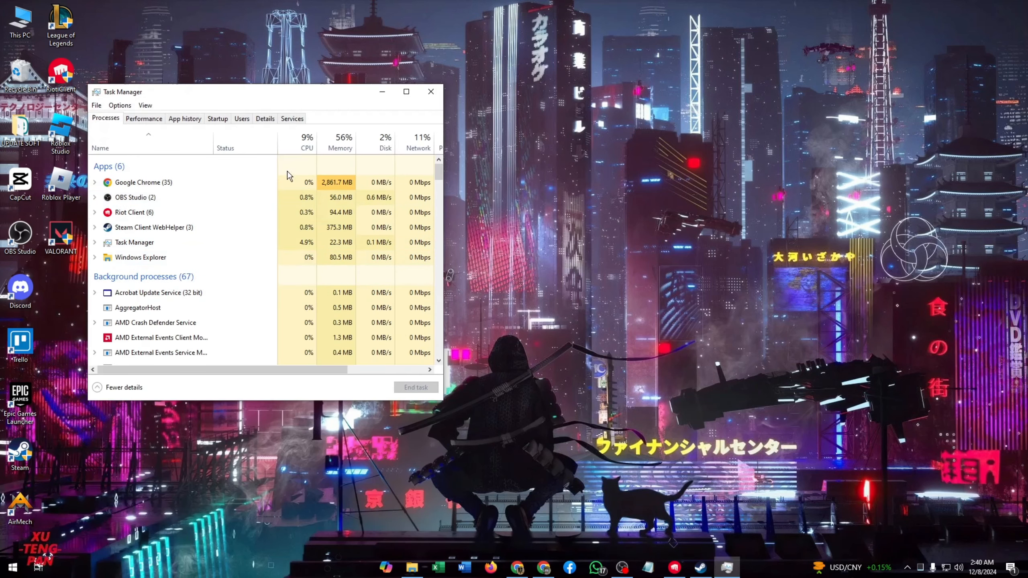
Step: End the Steam Client WebHelper task among the running apps and close the Steam window
scroll(174, 236, "down", 4)
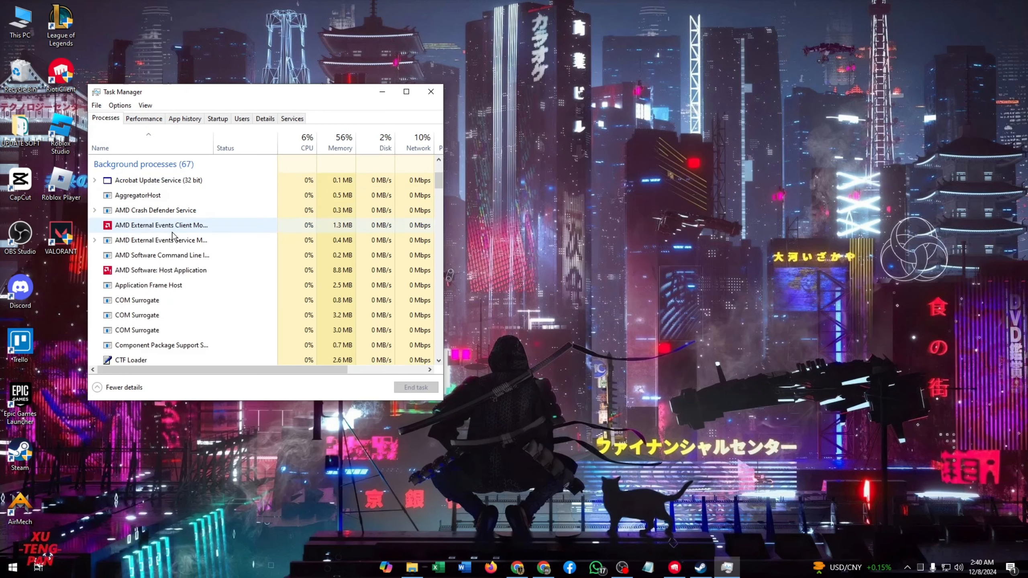
scroll(174, 236, "up", 5)
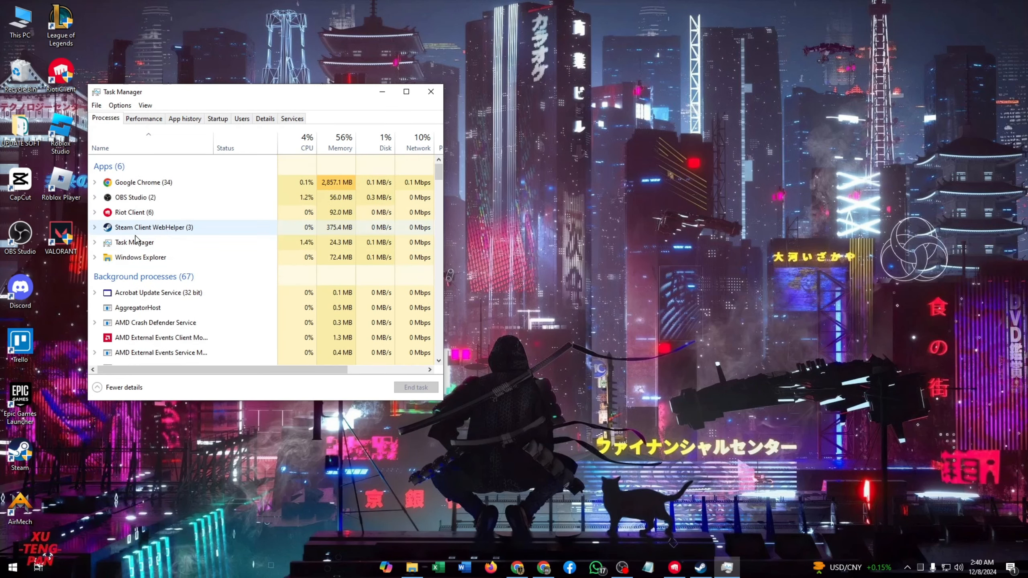
right_click(123, 232)
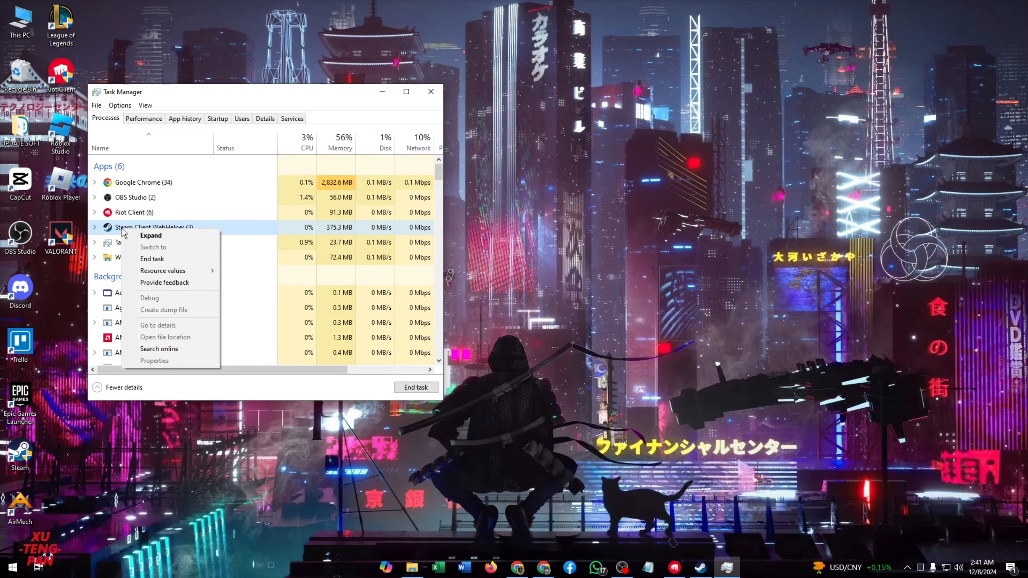
left_click(111, 232)
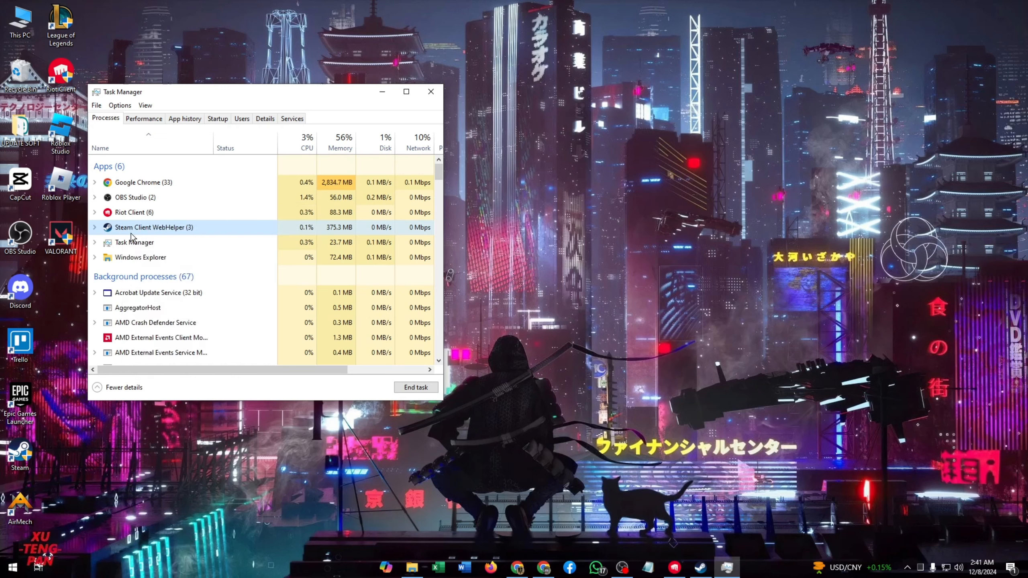
left_click(398, 387)
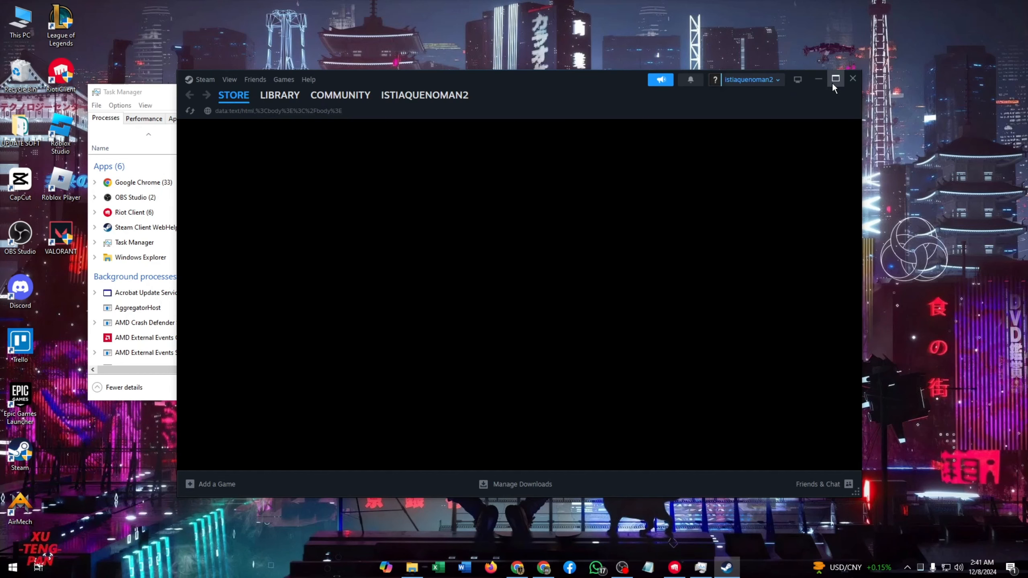
left_click(852, 79)
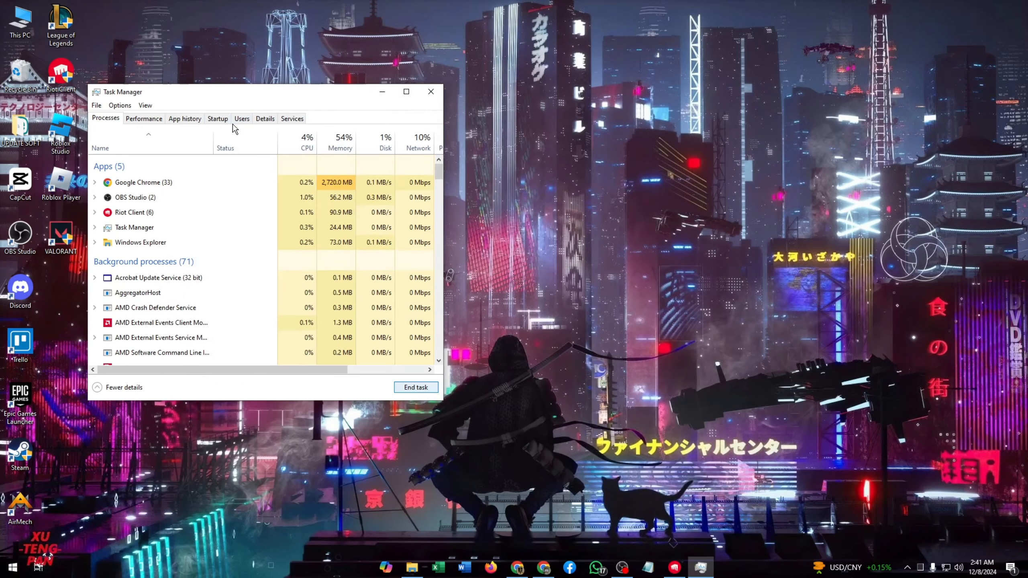
Step: End the steam.exe process in Task Manager's detailed process list, check for remaining Steam processes, and minimize Task Manager
left_click(268, 119)
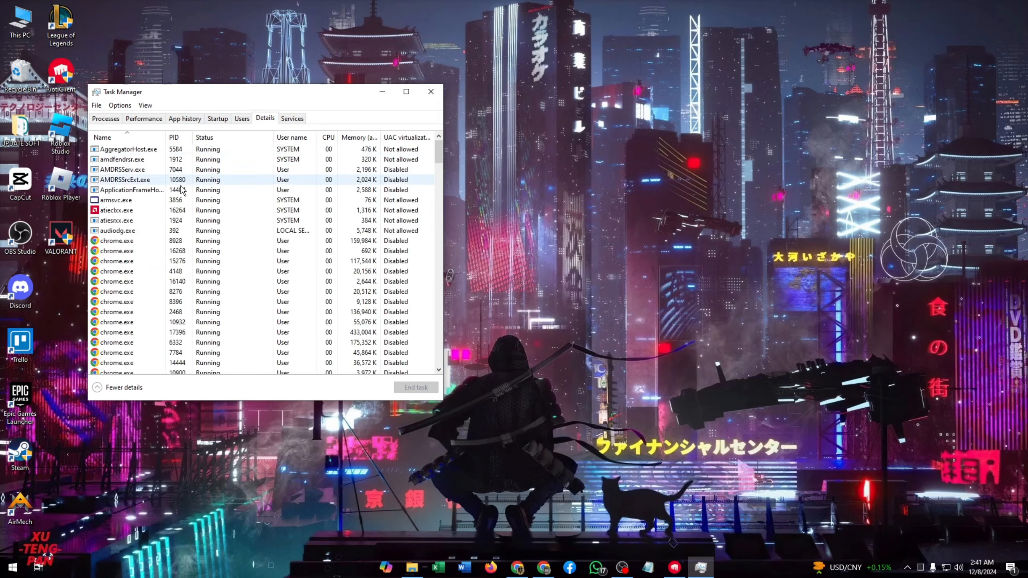
scroll(181, 190, "down", 12)
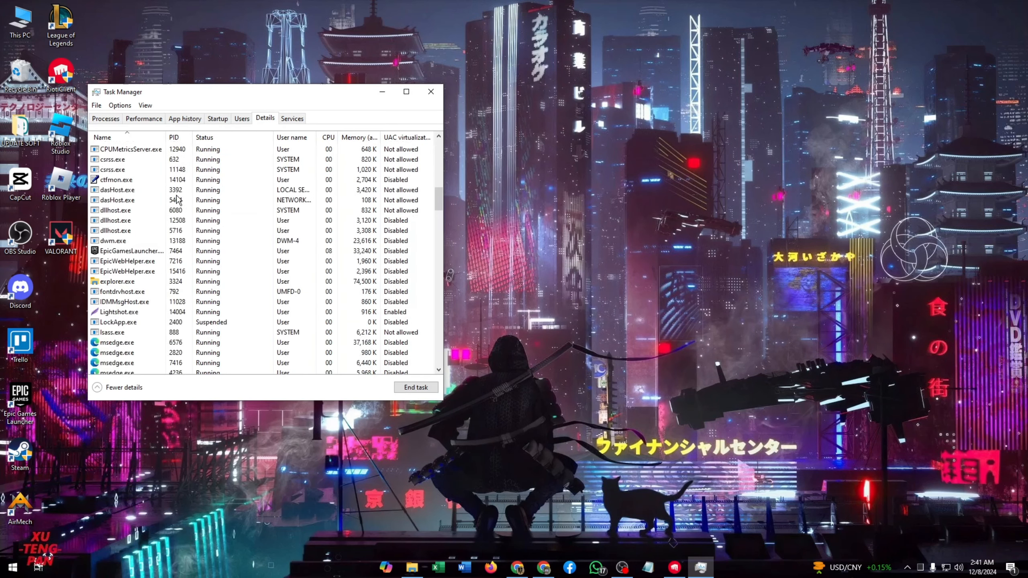
scroll(177, 199, "down", 13)
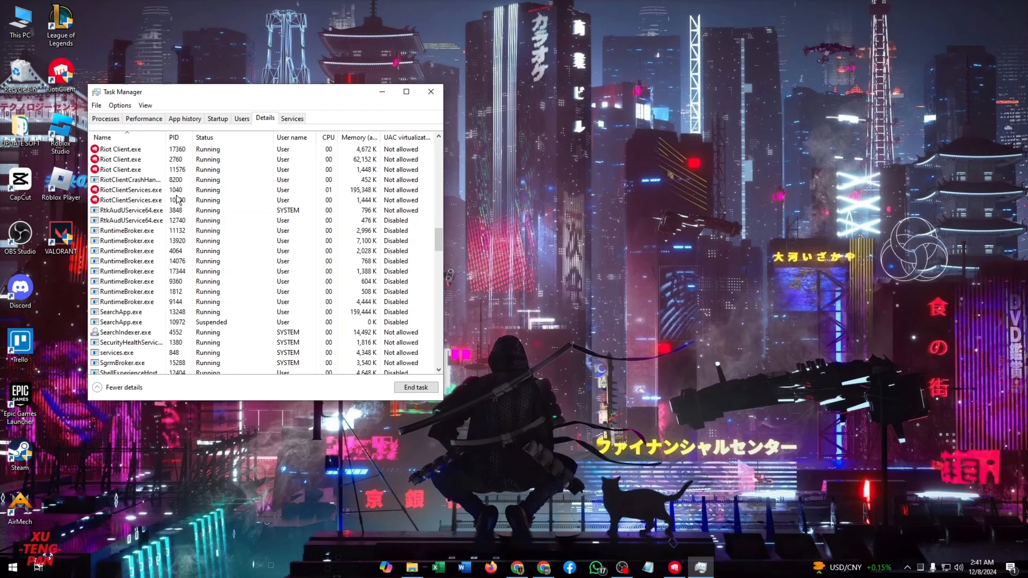
left_click(131, 311)
scroll(132, 303, "down", 1)
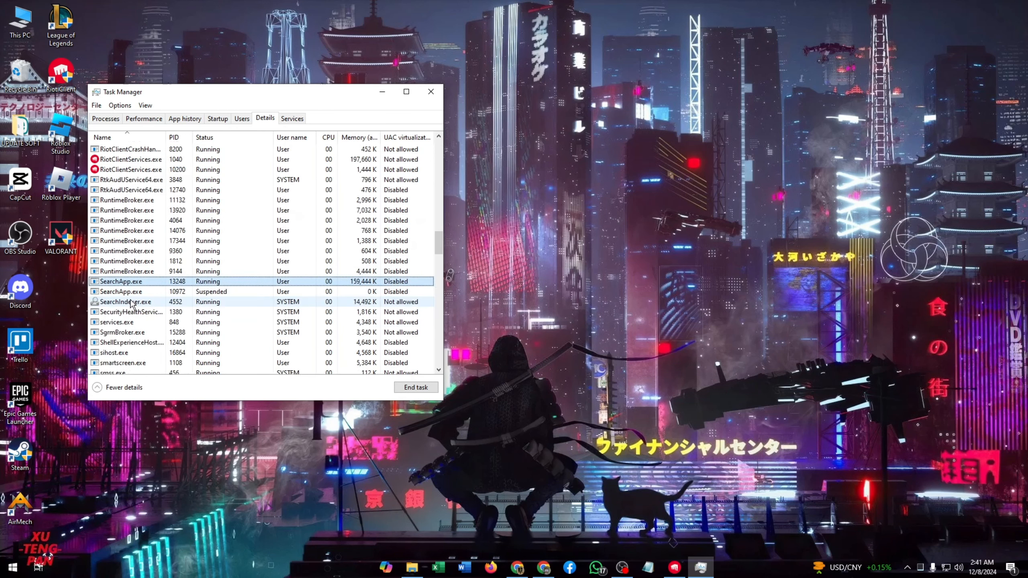
scroll(130, 307, "down", 3)
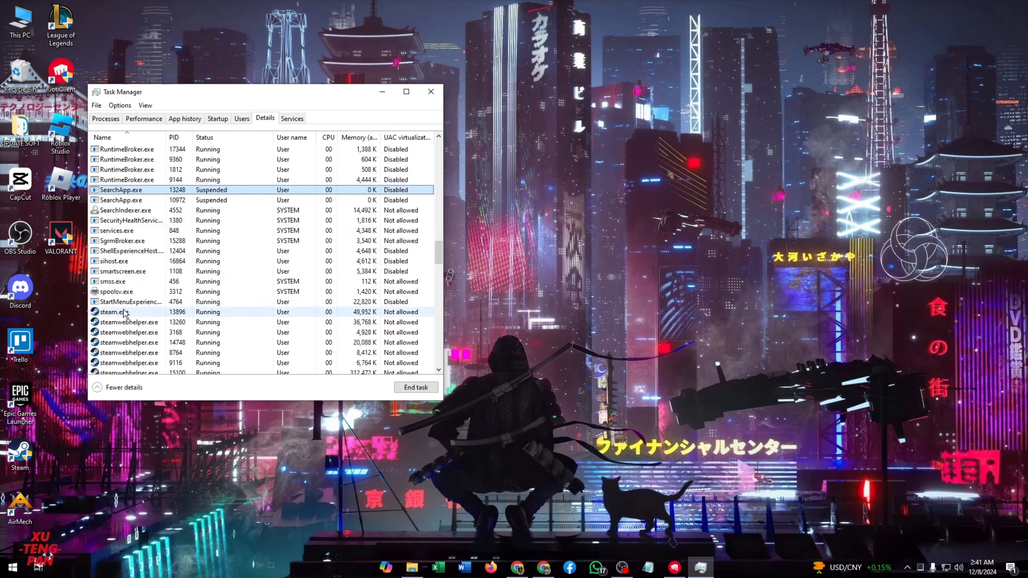
right_click(124, 313)
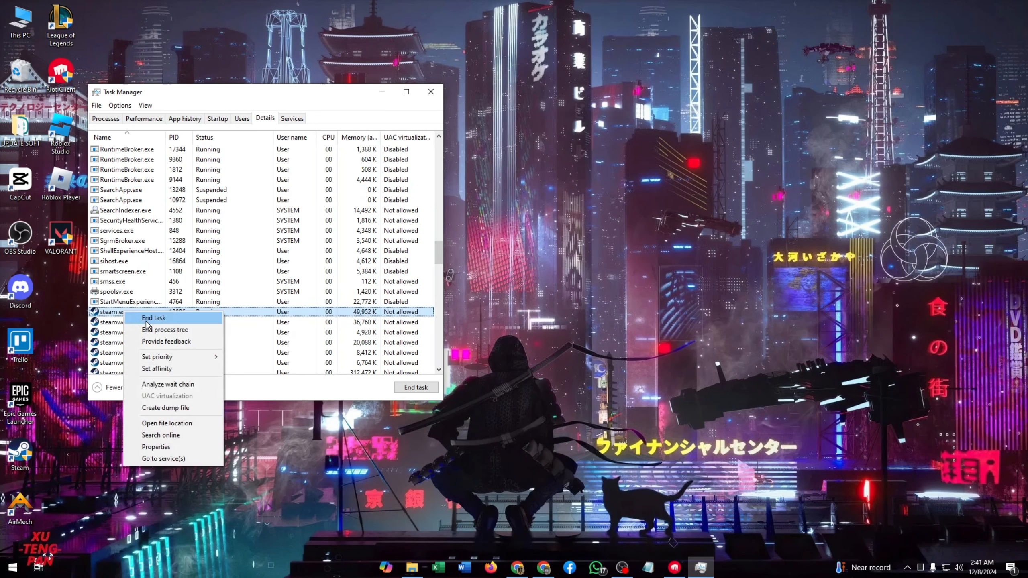
left_click(101, 313)
left_click(403, 383)
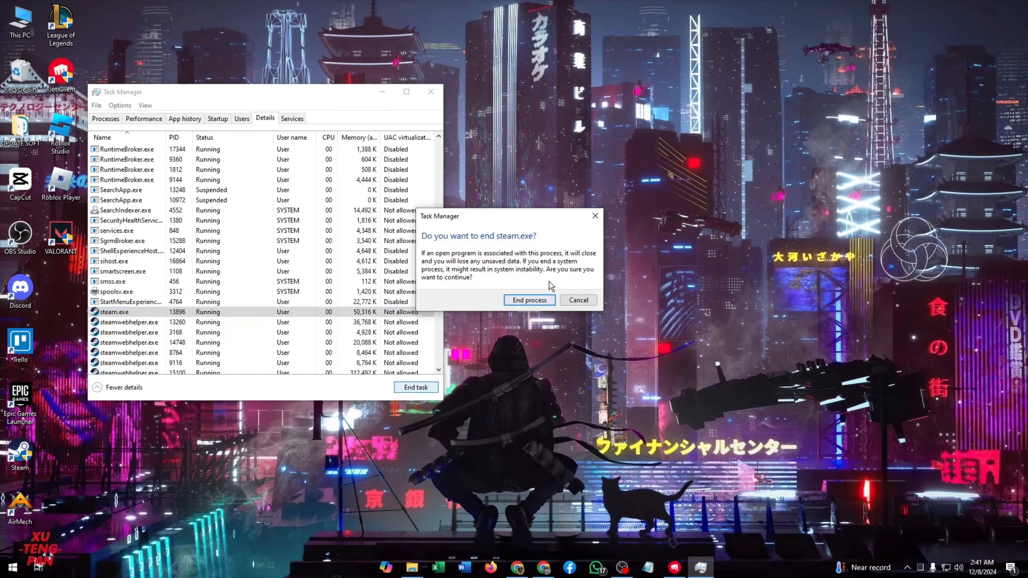
left_click(517, 300)
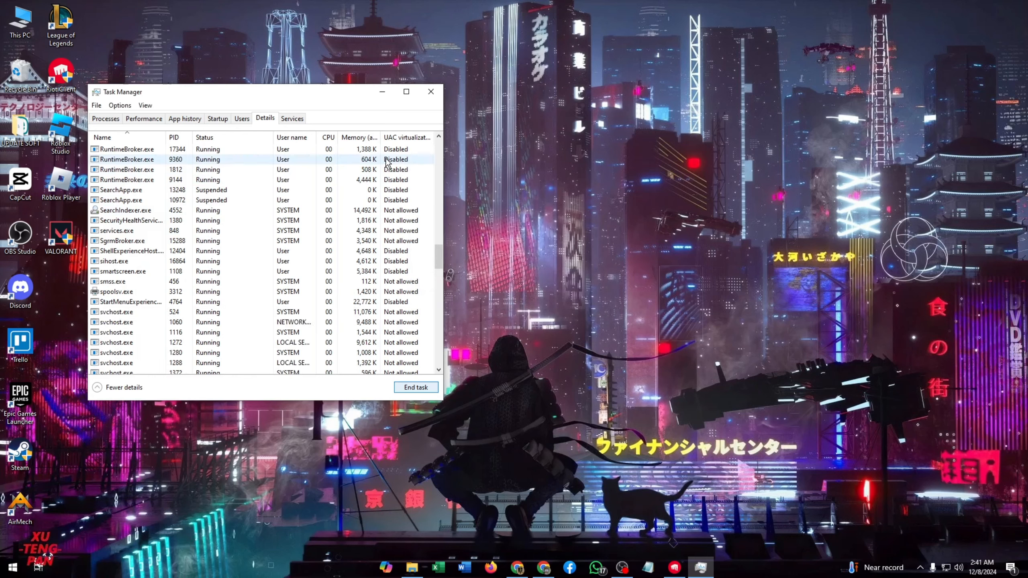
scroll(138, 337, "down", 1)
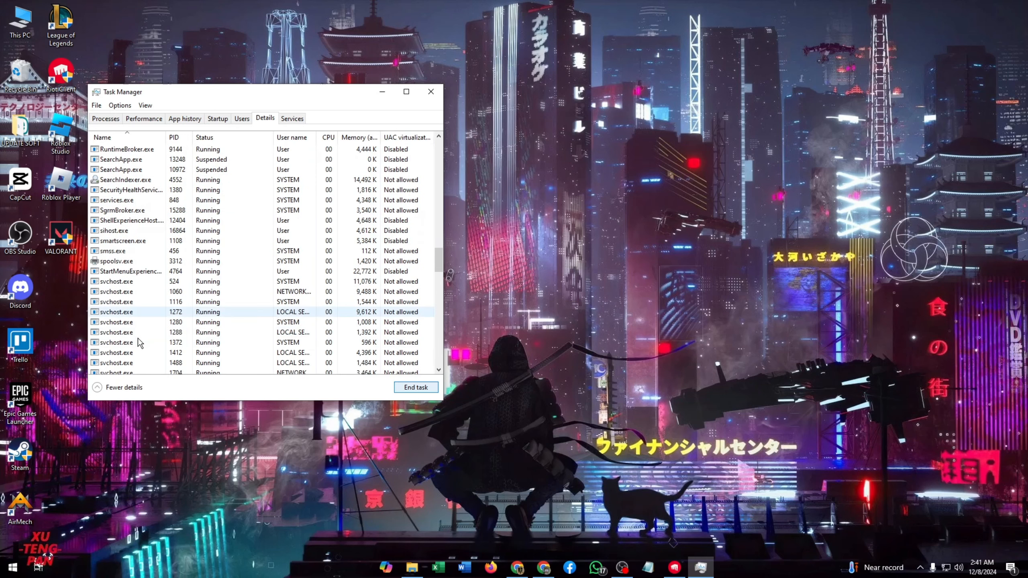
left_click(383, 95)
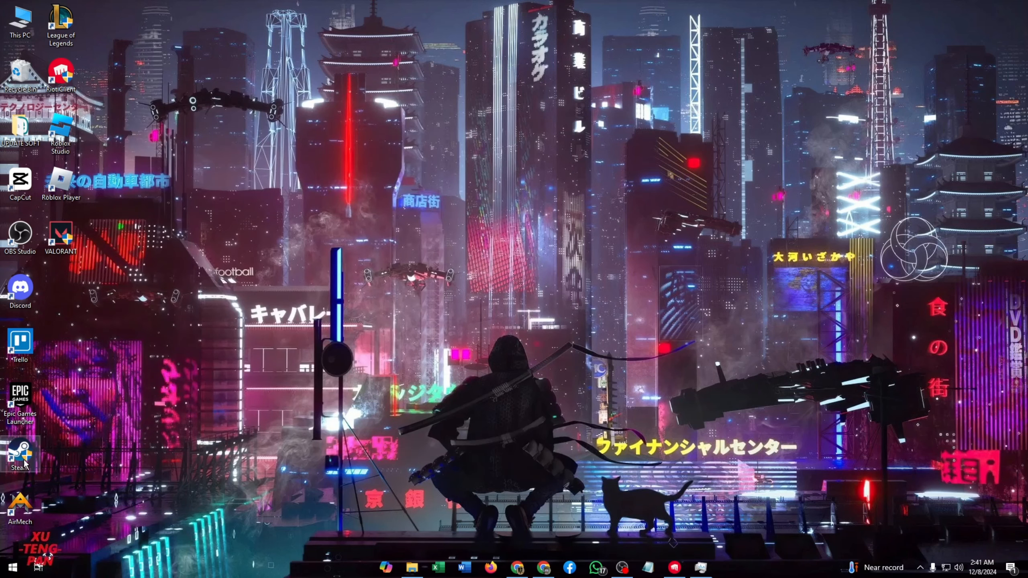
Step: Search Windows for Steam and run it as administrator
left_click(13, 568)
type("stea")
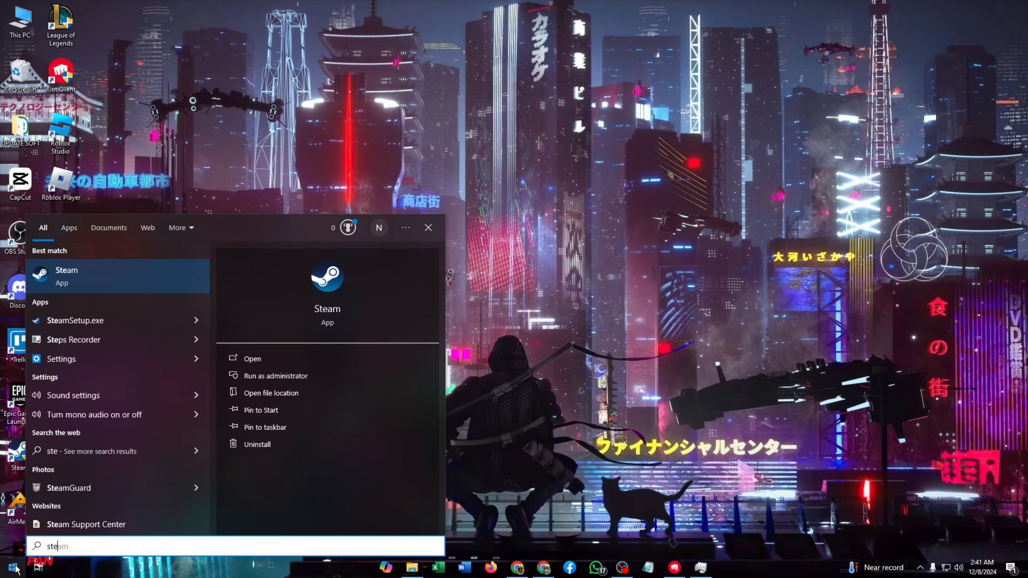
right_click(63, 274)
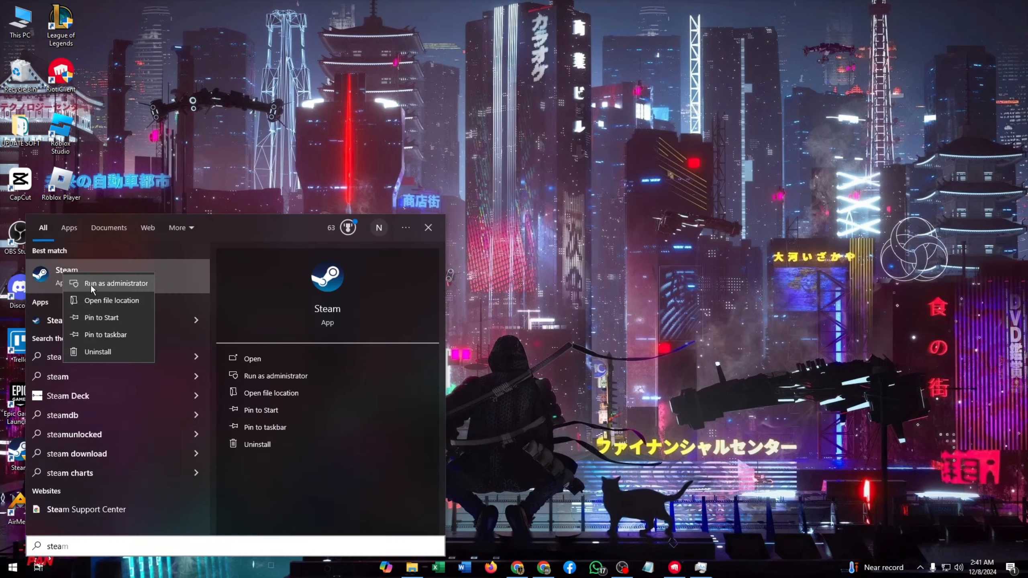
left_click(106, 282)
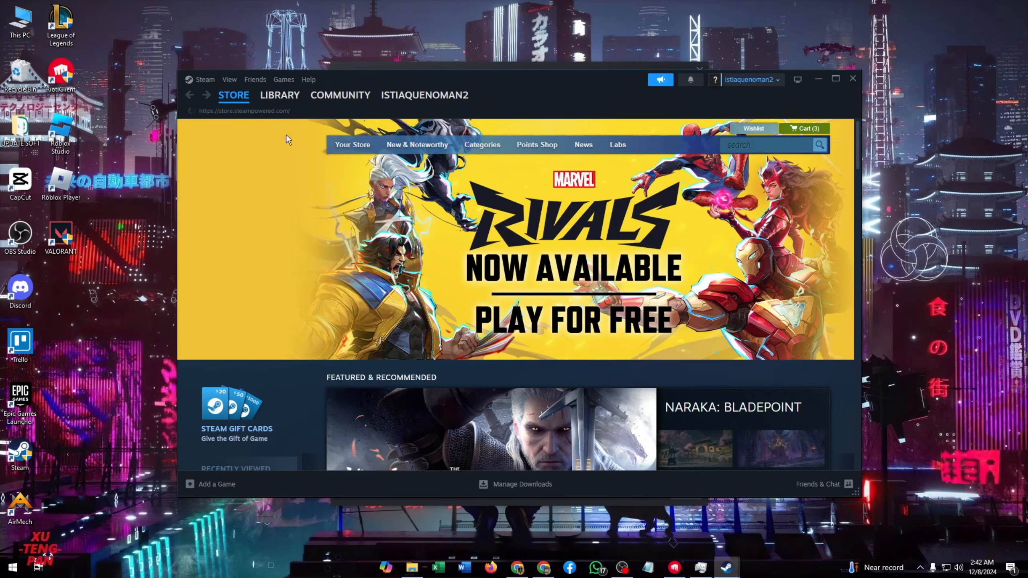
Step: Verify the integrity of AirMech's installed game files from its library properties, and dismiss the properties window
left_click(276, 96)
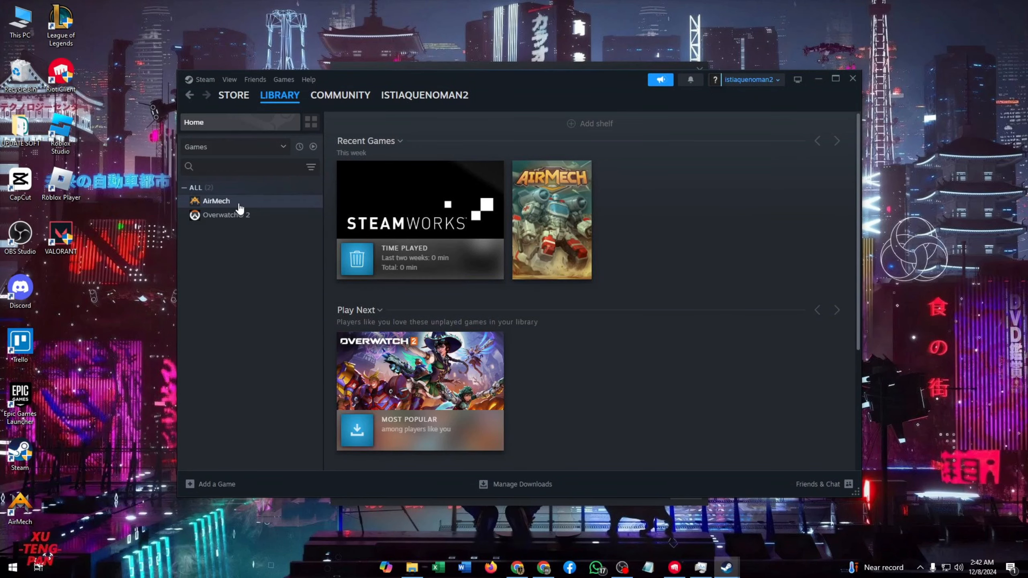
right_click(218, 201)
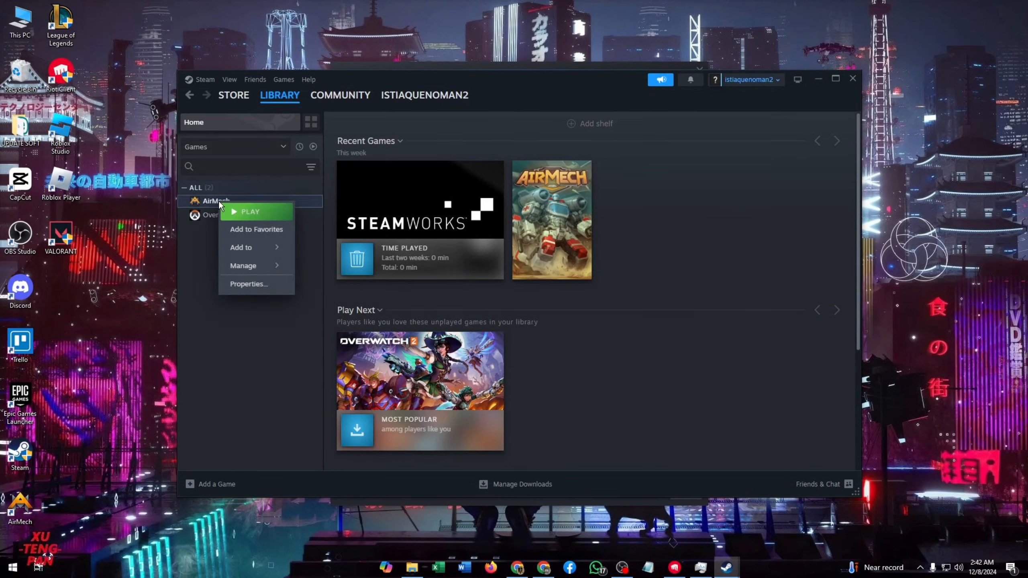
mouse_move(287, 271)
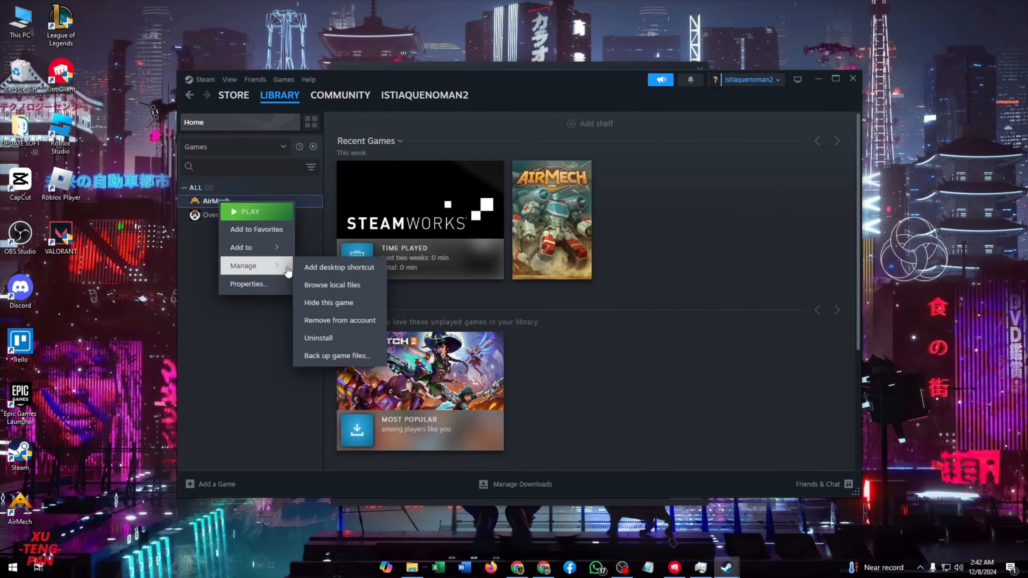
left_click(252, 281)
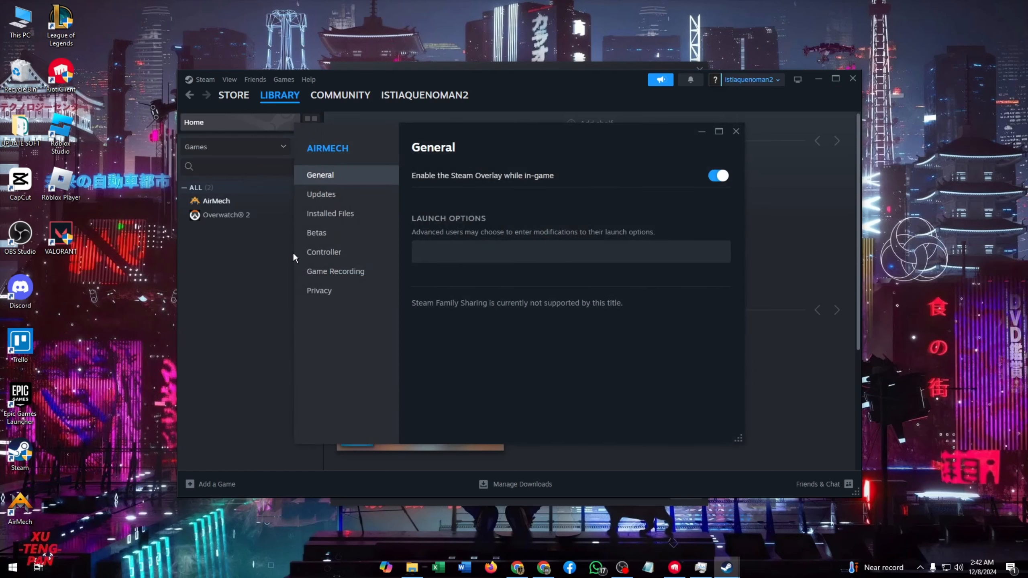
left_click(351, 221)
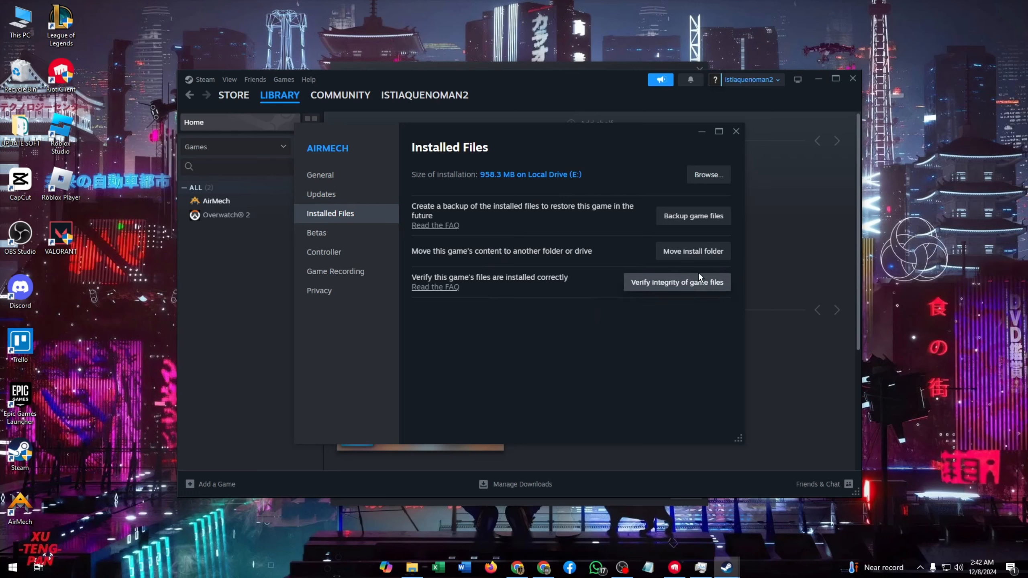
left_click(679, 286)
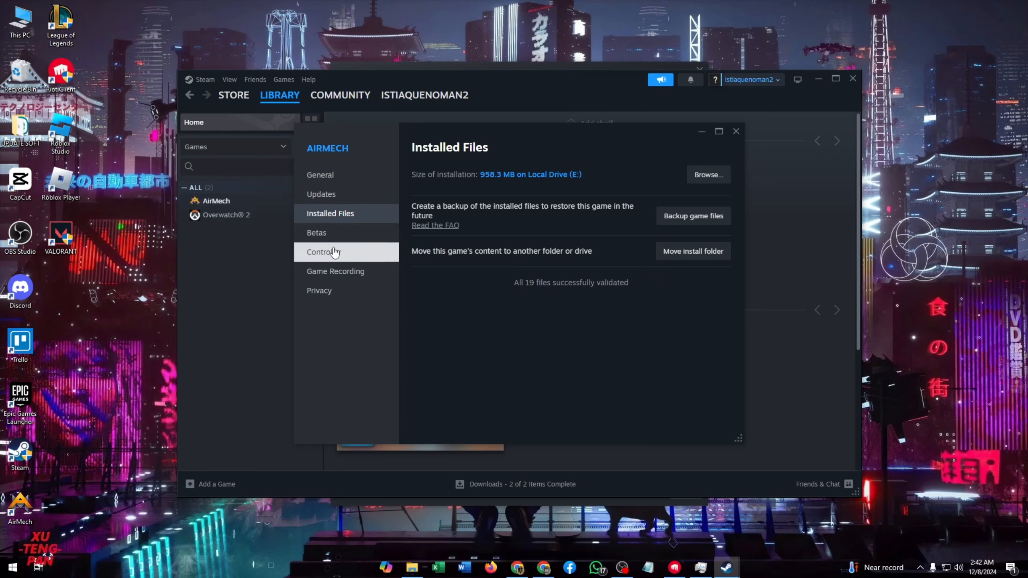
left_click(705, 139)
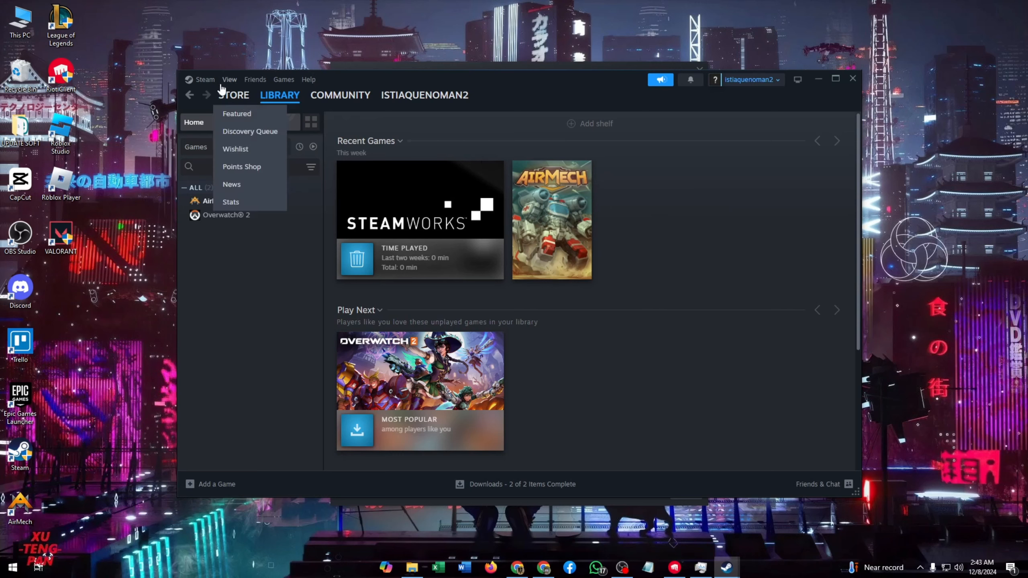
Step: Clear Steam's local download cache from its download settings, accept the restart, and log back in with the saved account
left_click(200, 81)
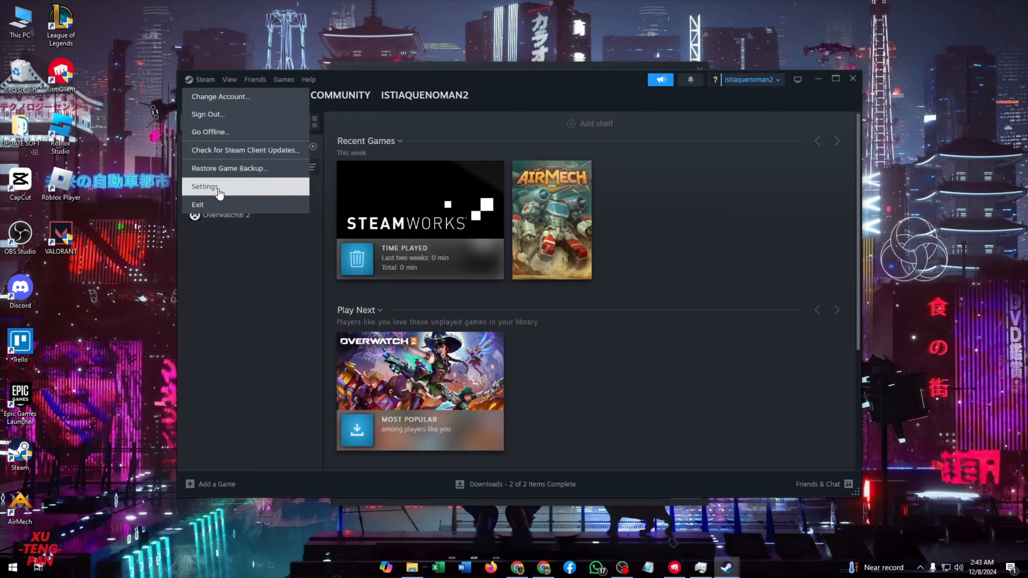
left_click(201, 188)
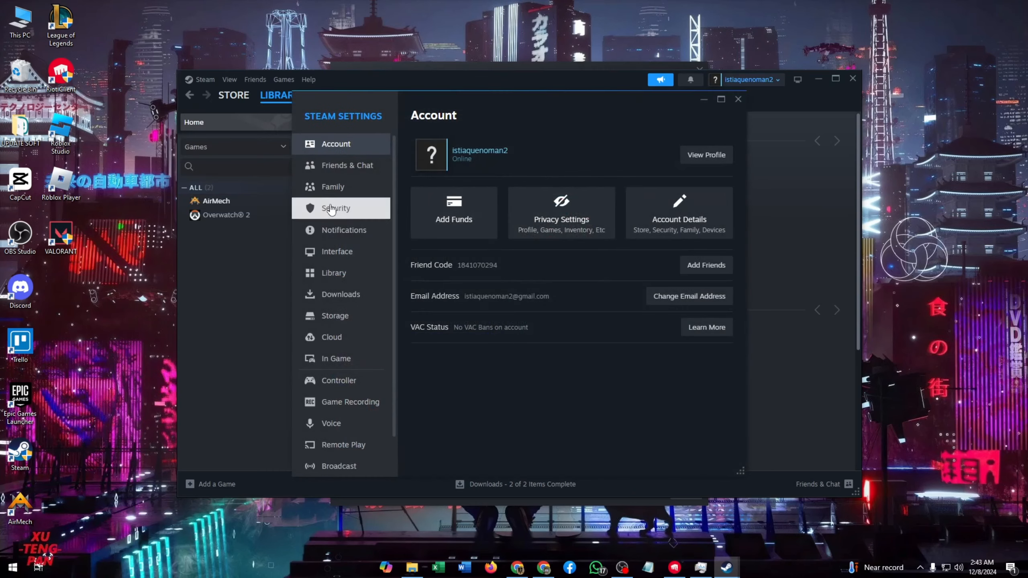
left_click(324, 300)
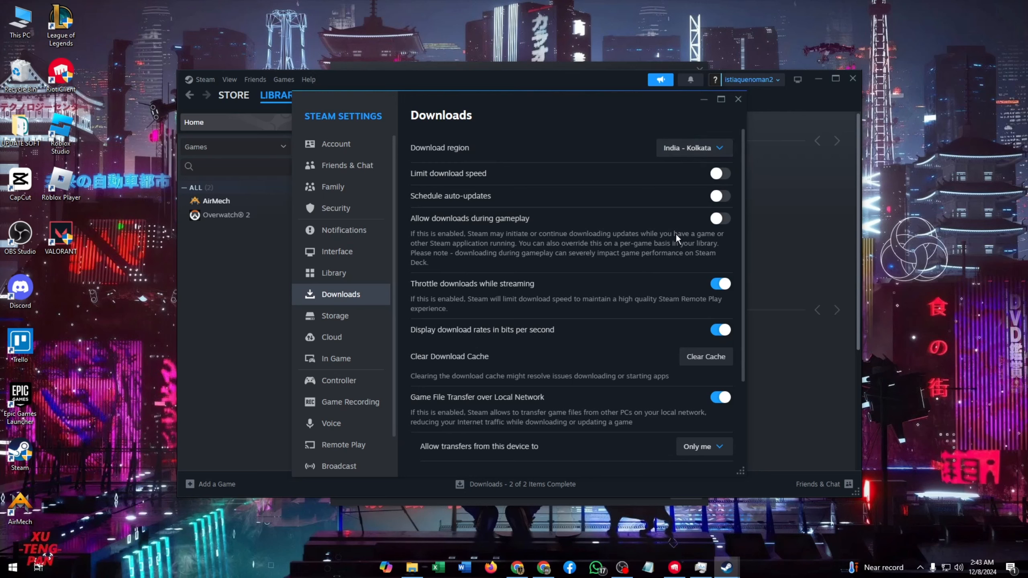
scroll(629, 355, "down", 1)
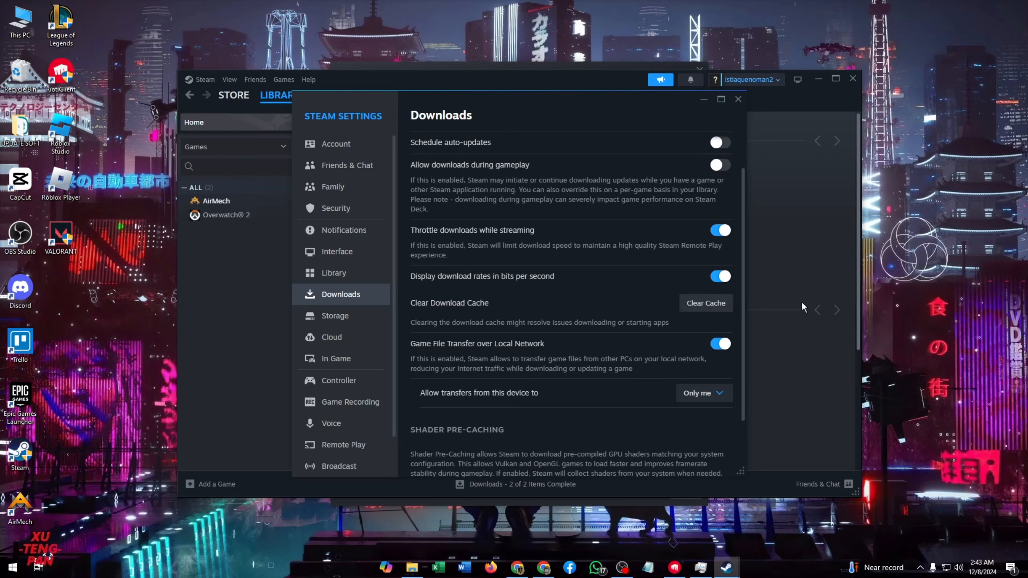
left_click(702, 303)
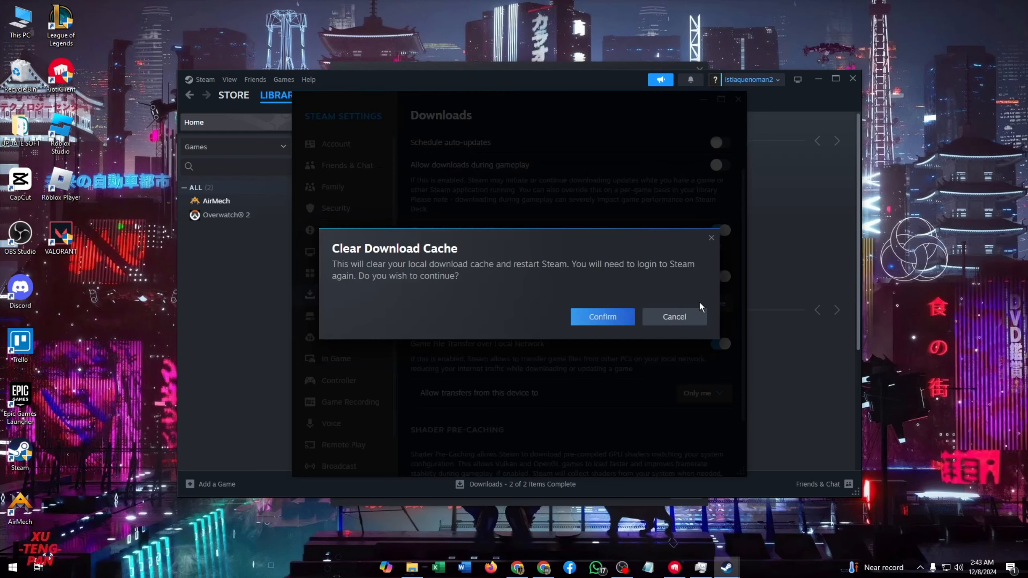
left_click(618, 323)
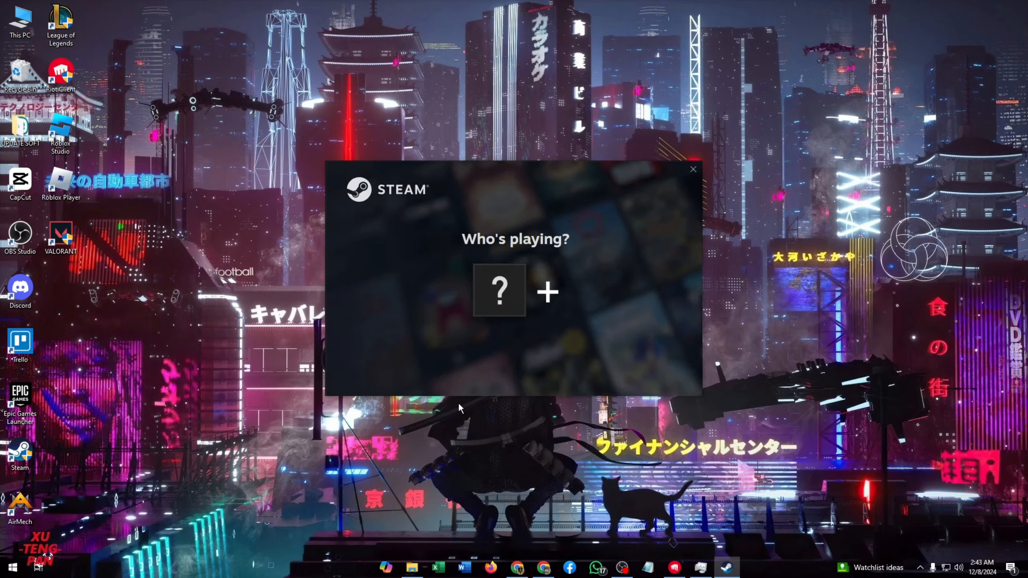
mouse_move(498, 295)
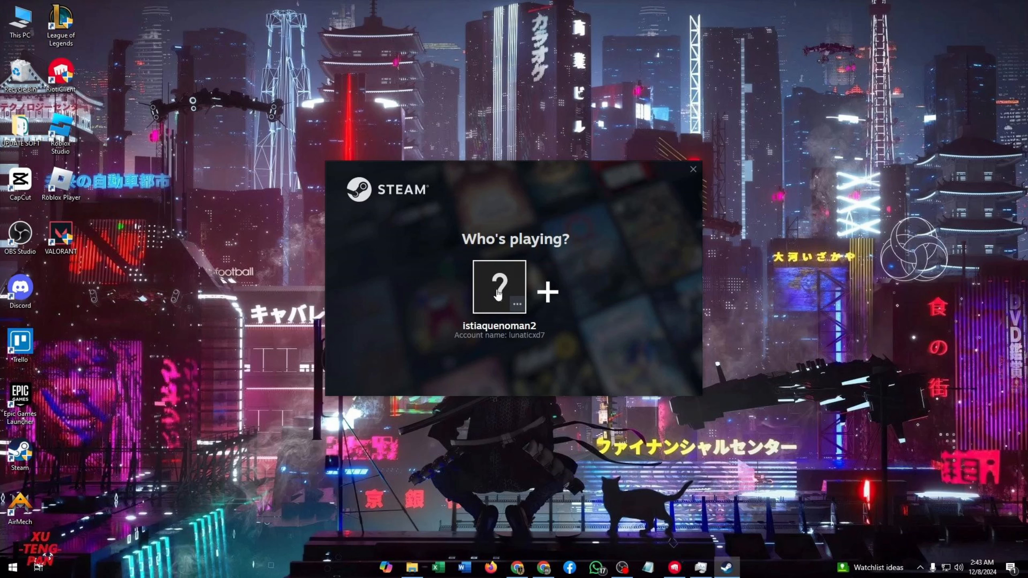
left_click(499, 293)
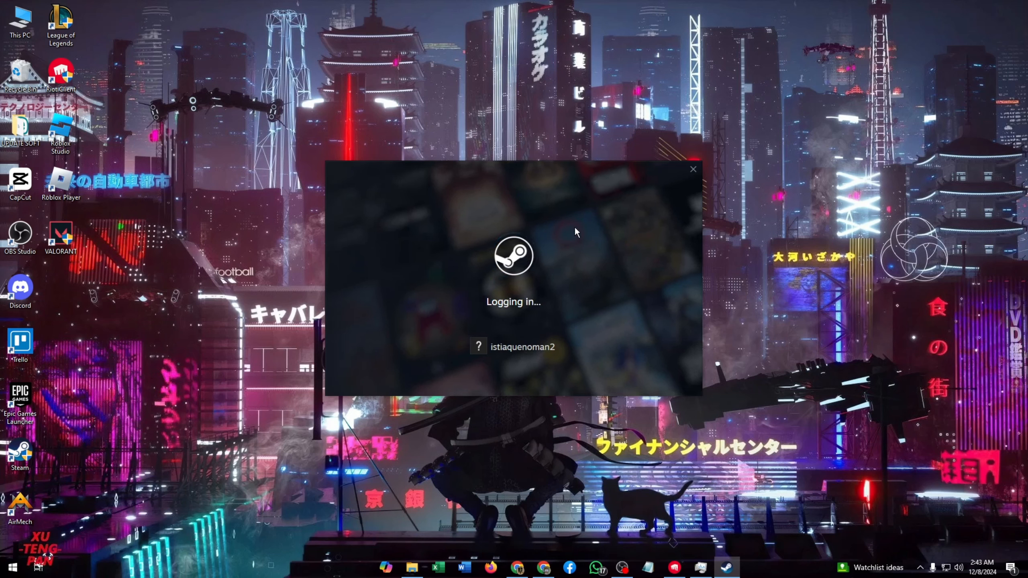
Step: Open Windows' Add or remove programs settings, search the installed apps for "steam", and expand the Steam entry's uninstall options
left_click(14, 569)
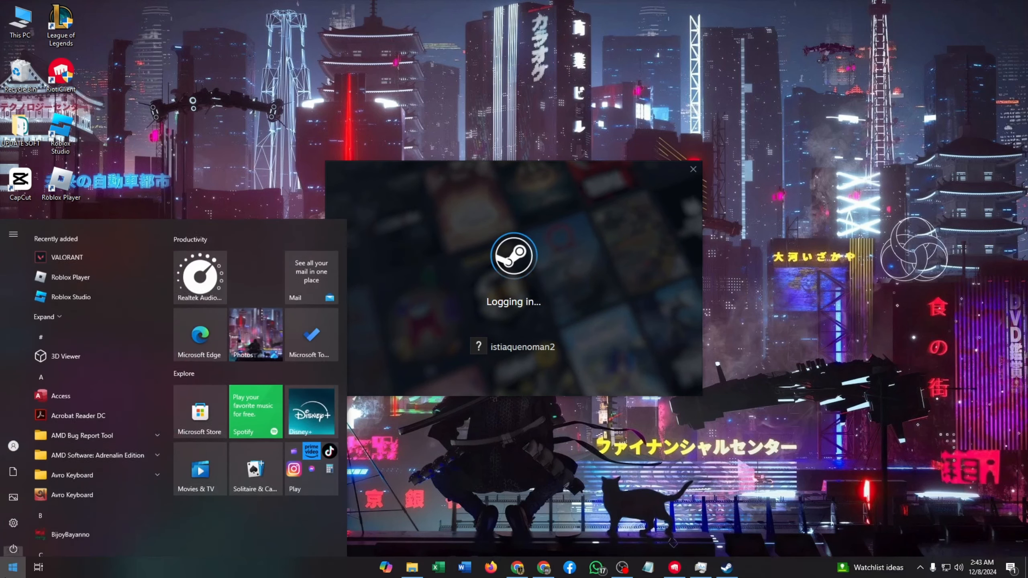
type("add")
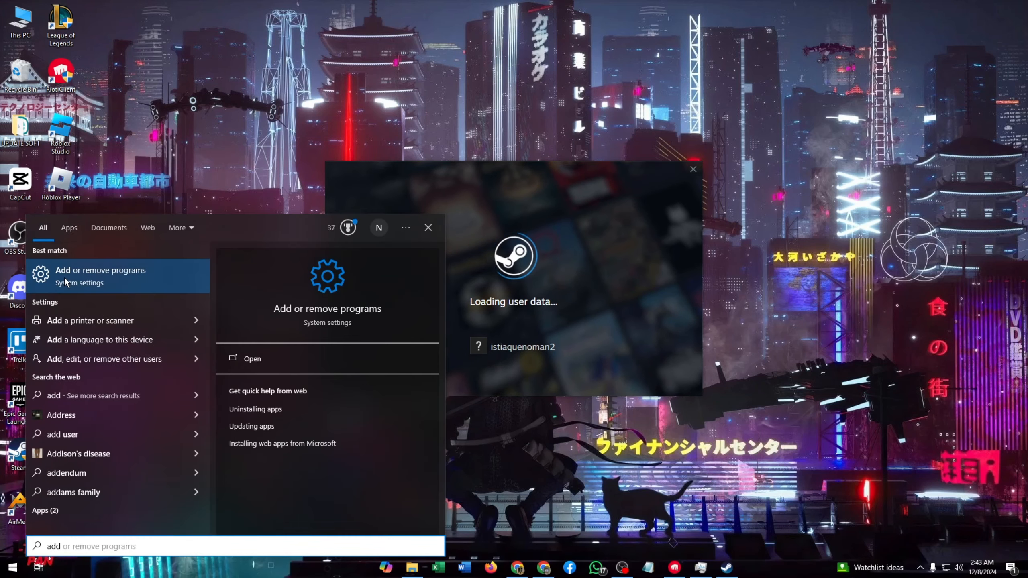
left_click(67, 278)
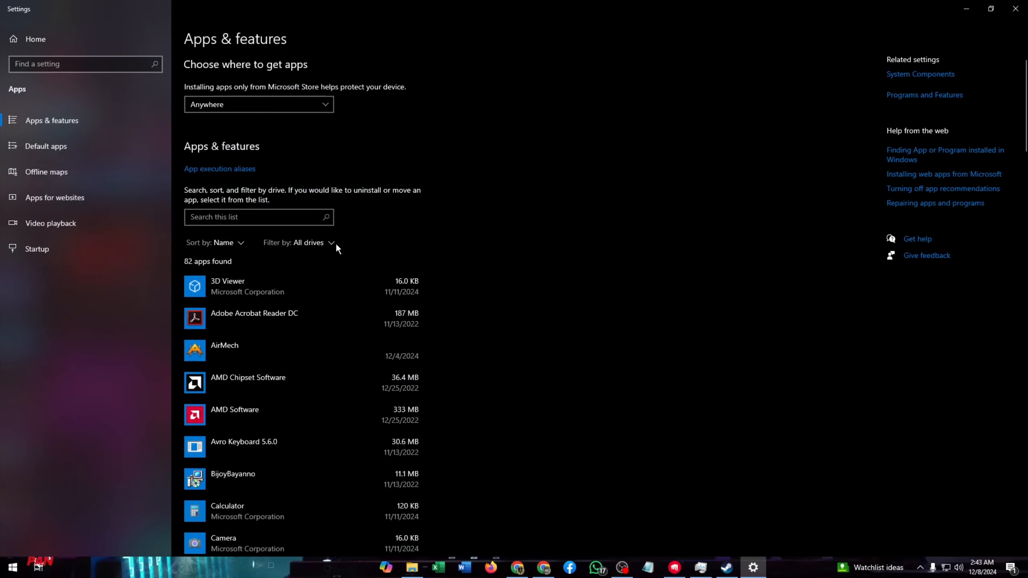
left_click(208, 218)
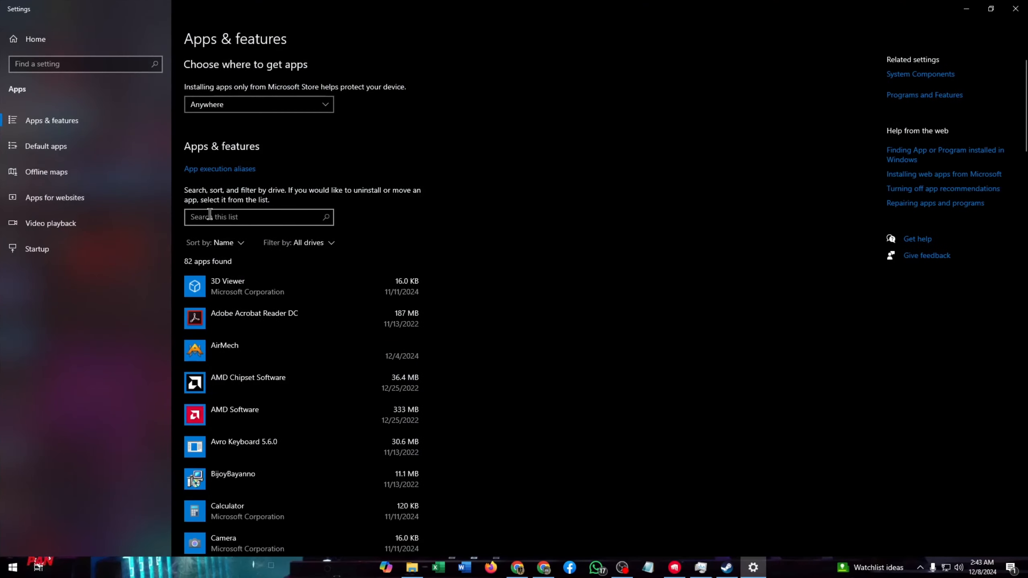
type("steam")
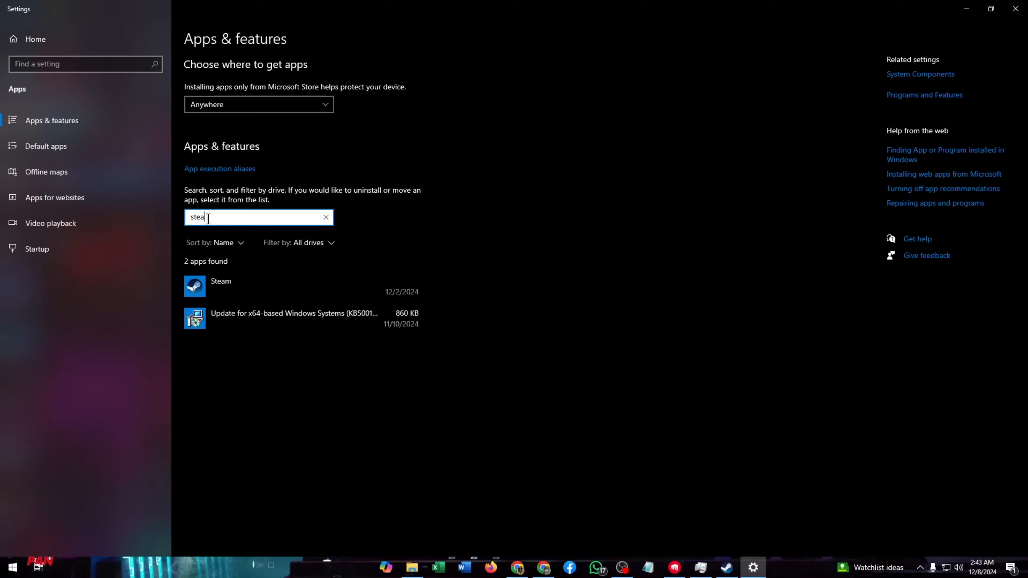
left_click(235, 281)
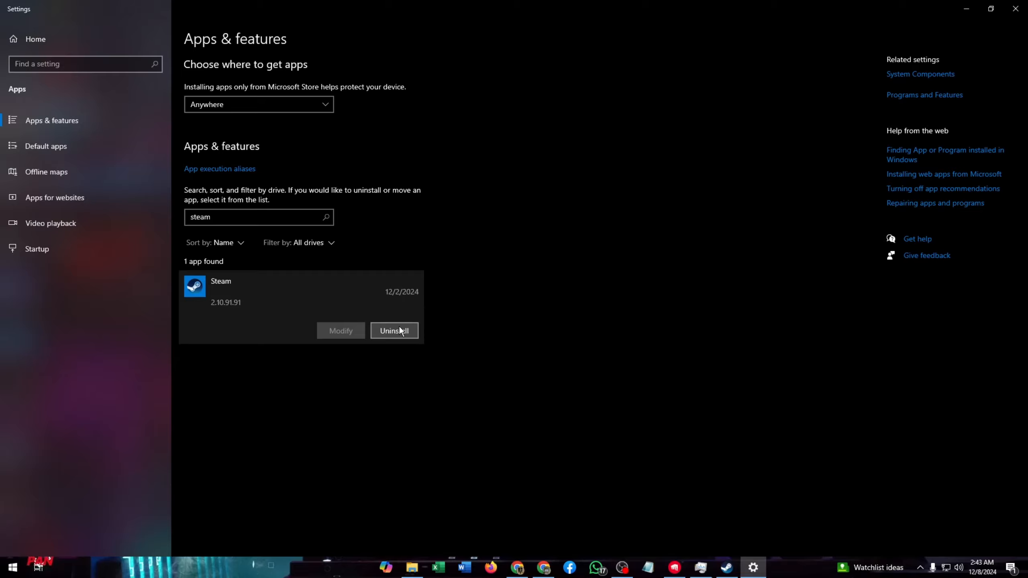